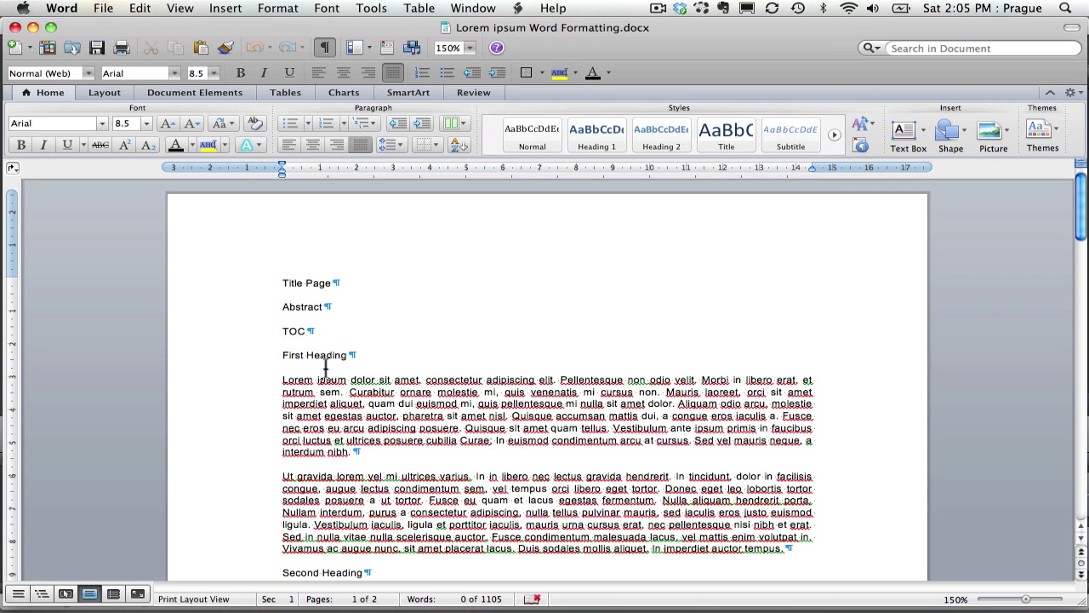
# - Place the caret at the end of Title Page with formatting marks shown
pyautogui.click(362, 288)
pyautogui.click(325, 41)
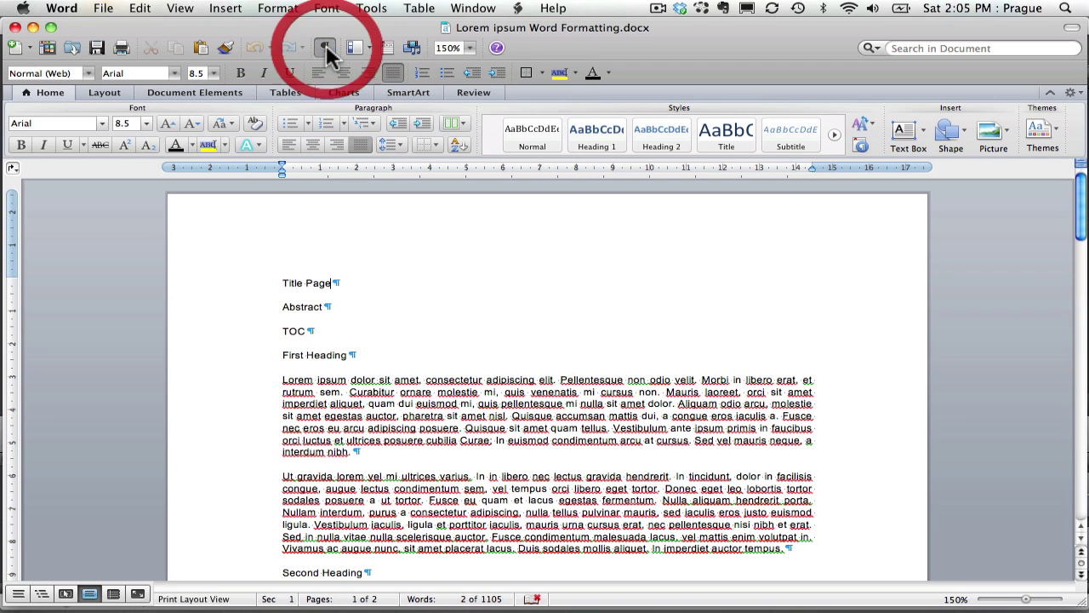
pyautogui.click(326, 44)
pyautogui.click(326, 44)
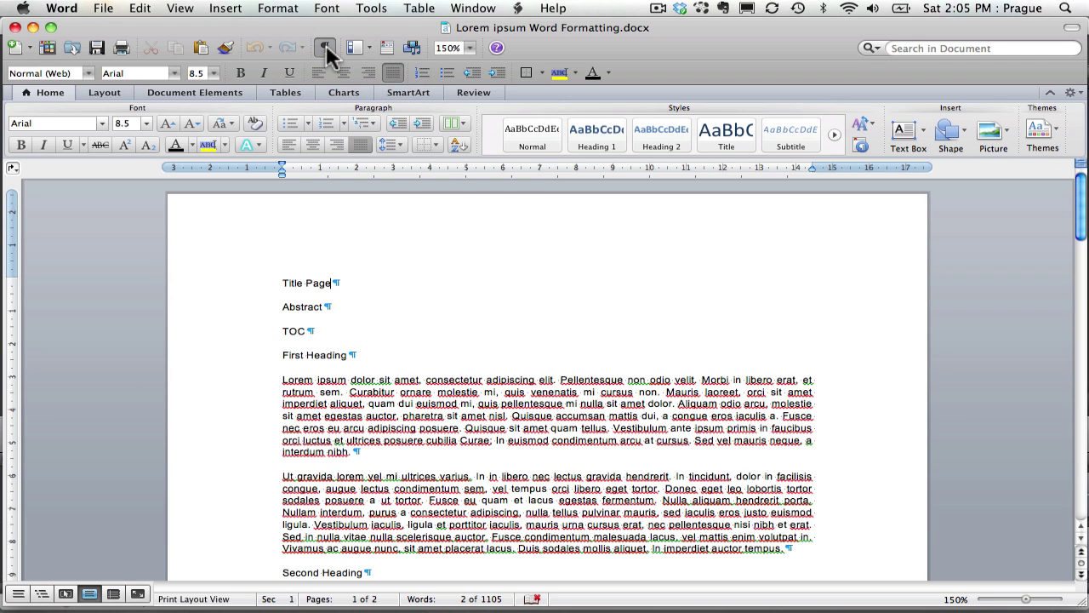
pyautogui.click(326, 44)
pyautogui.click(326, 44)
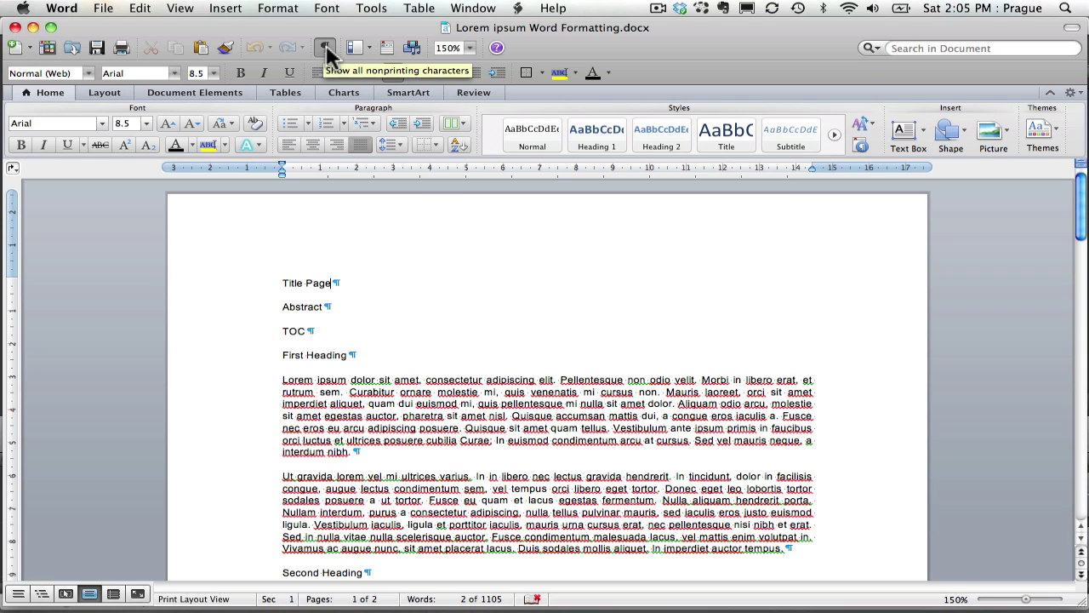
# - Insert a Next Page section break after Title Page
pyautogui.click(228, 8)
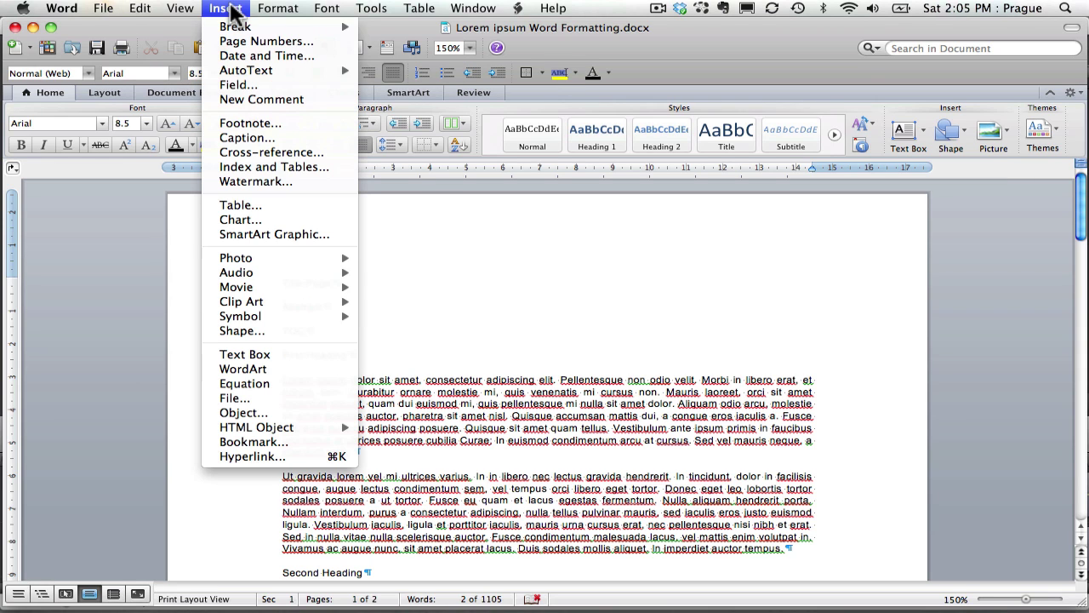
pyautogui.moveTo(235, 26)
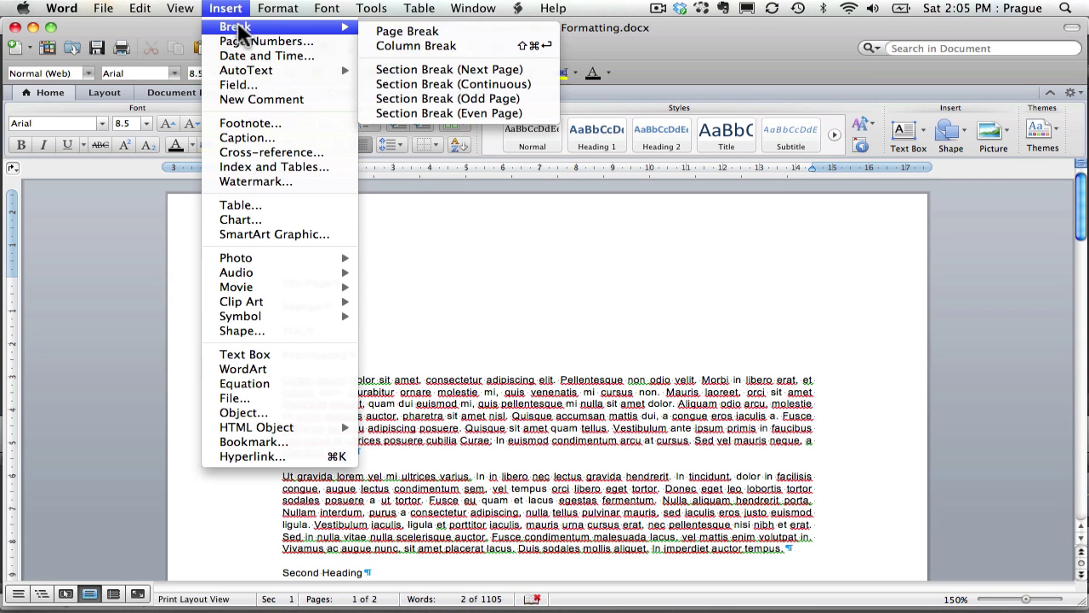
pyautogui.click(426, 70)
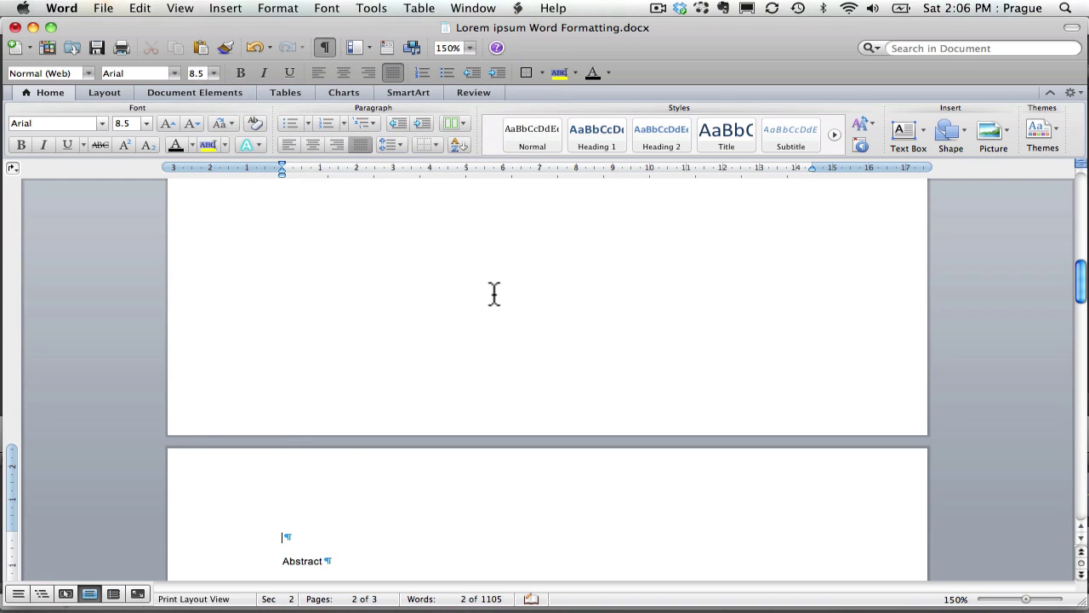
pyautogui.scroll(10, 493, 293)
pyautogui.scroll(-10, 494, 293)
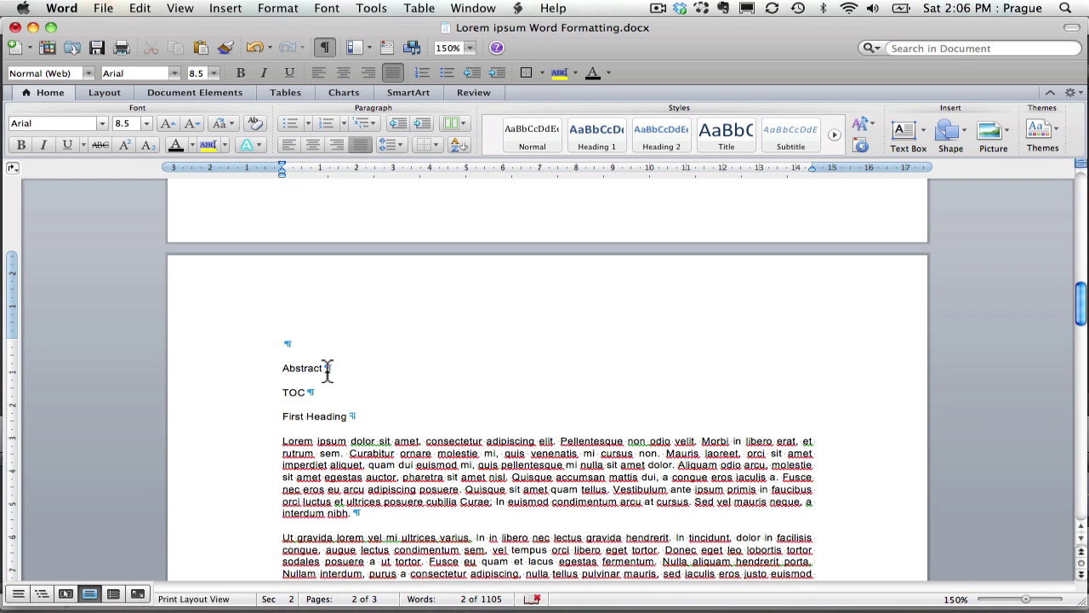
# - Insert a Next Page section break after Abstract
pyautogui.click(328, 369)
pyautogui.click(230, 8)
pyautogui.moveTo(245, 32)
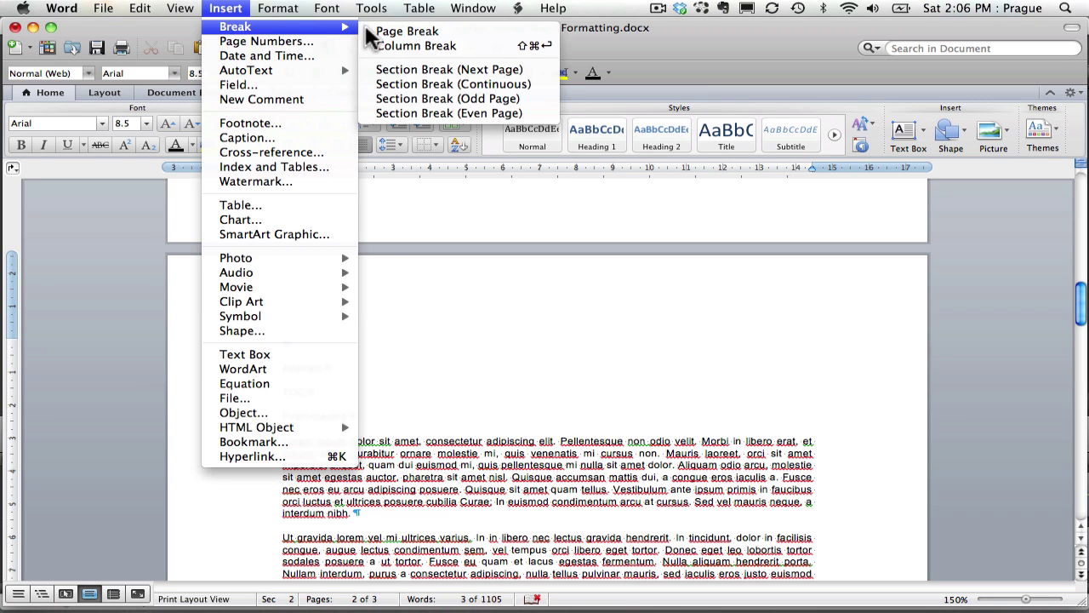
pyautogui.click(418, 68)
pyautogui.scroll(-10, 484, 348)
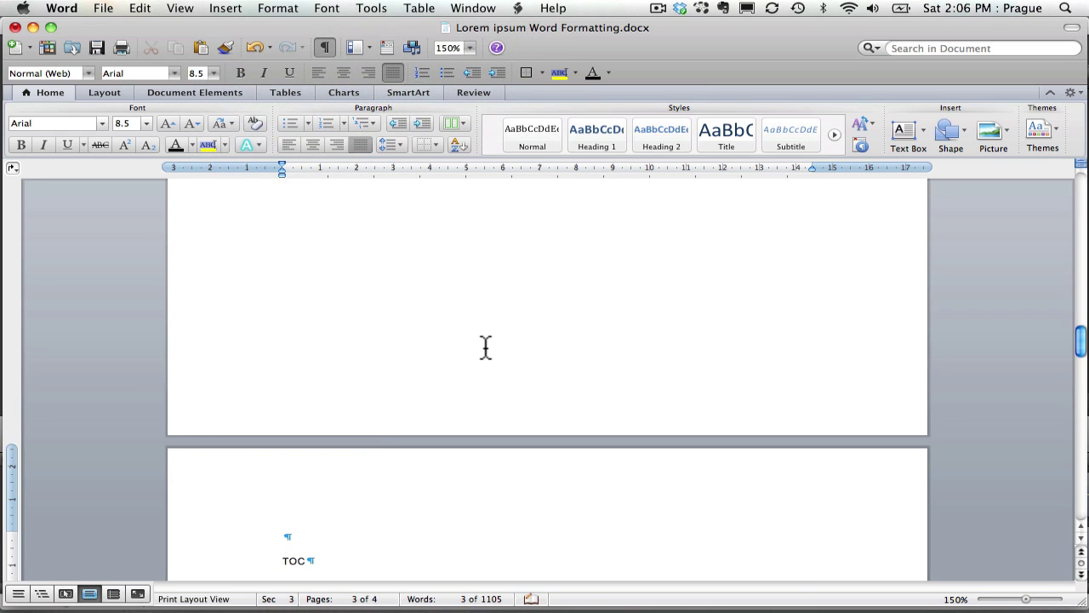
# - Insert a Next Page section break after TOC so First Heading starts page 4
pyautogui.click(335, 315)
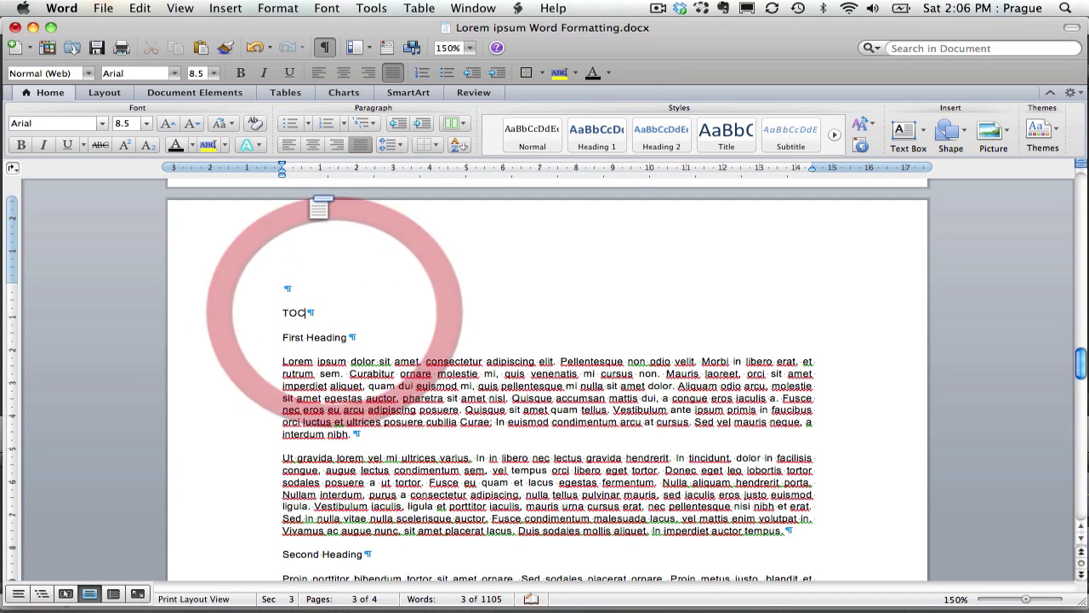
pyautogui.click(226, 9)
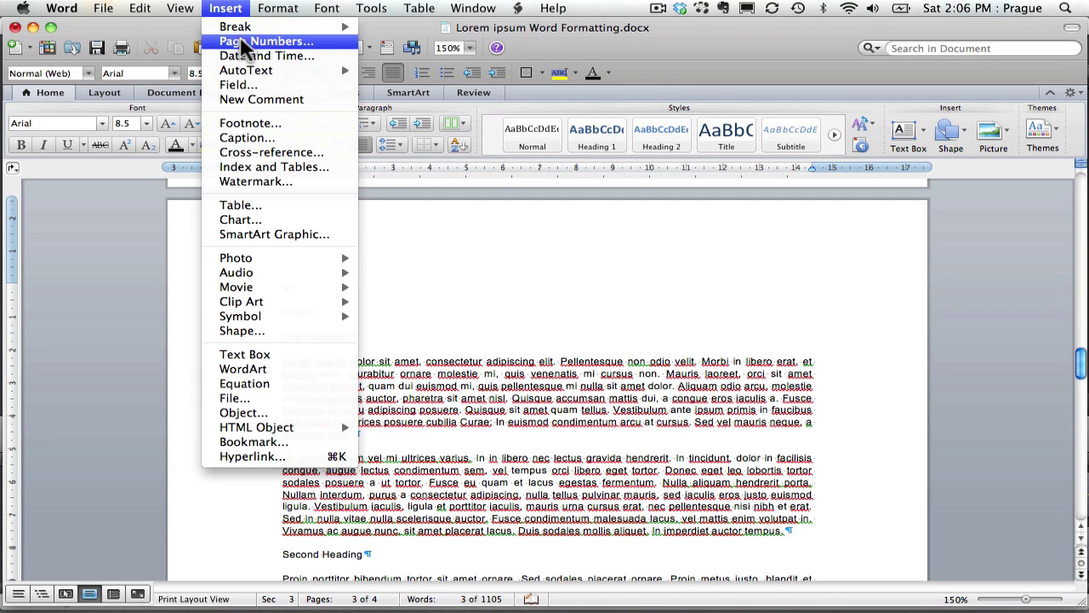
pyautogui.moveTo(246, 31)
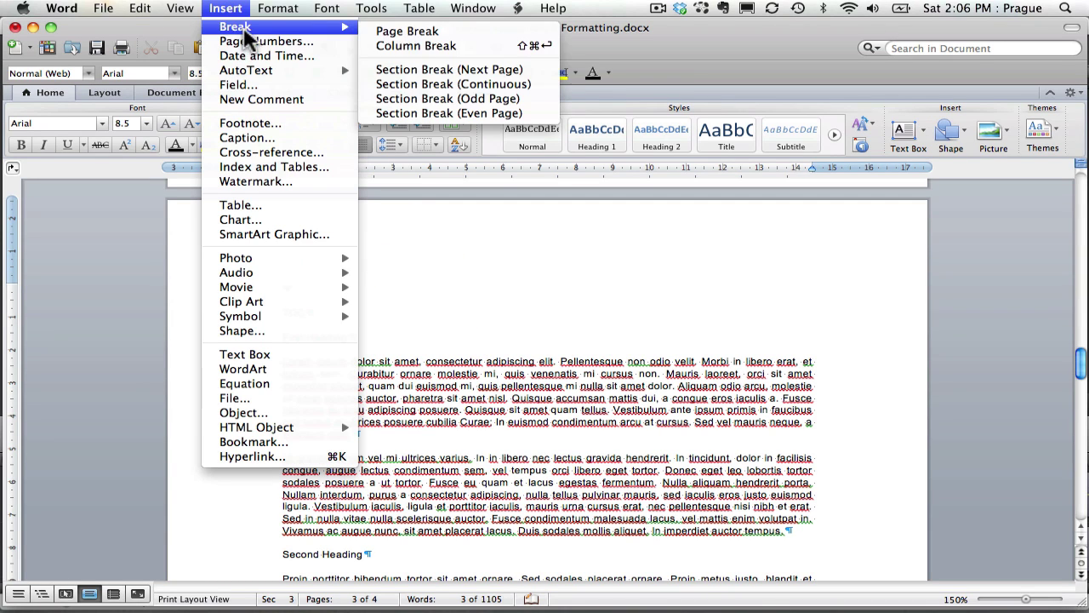
pyautogui.click(428, 75)
pyautogui.scroll(-10, 481, 336)
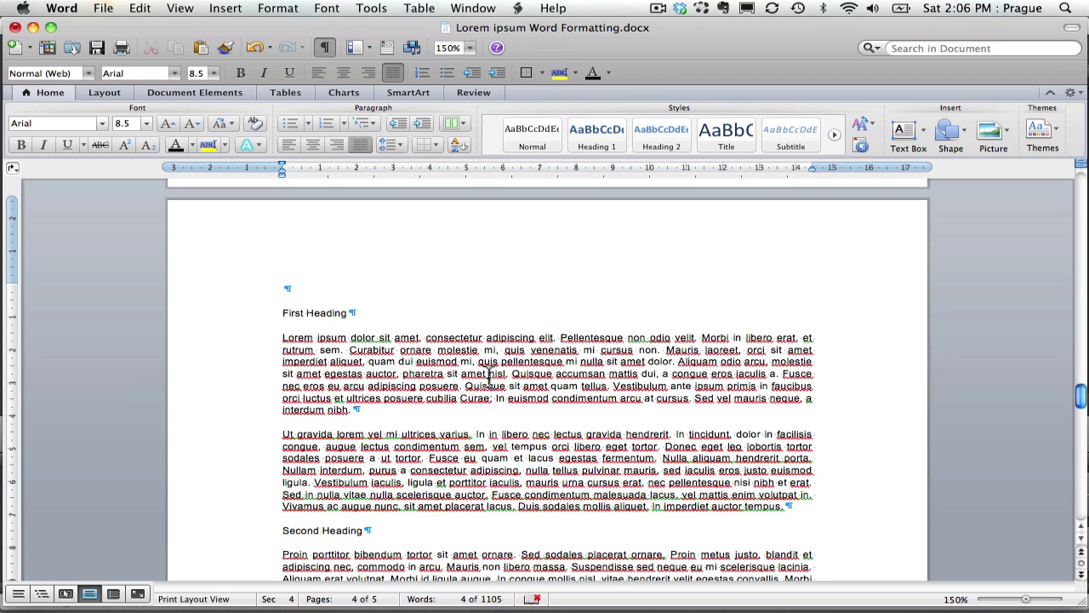
pyautogui.scroll(-4, 489, 379)
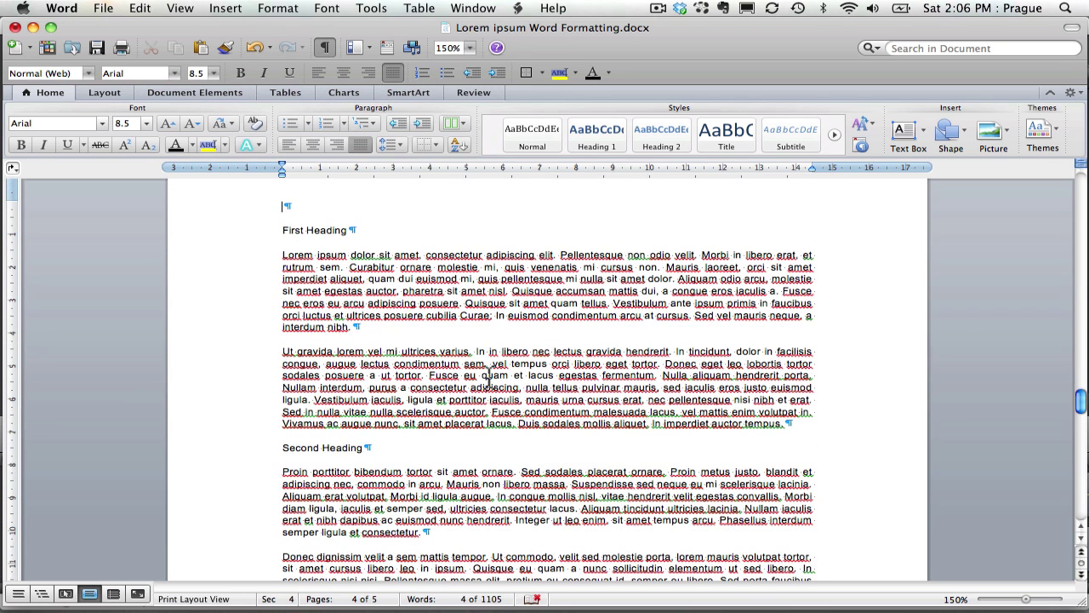
# - Open the empty Section 1 footer on the title page, dismissing the Document dialog
pyautogui.press('super+Home')
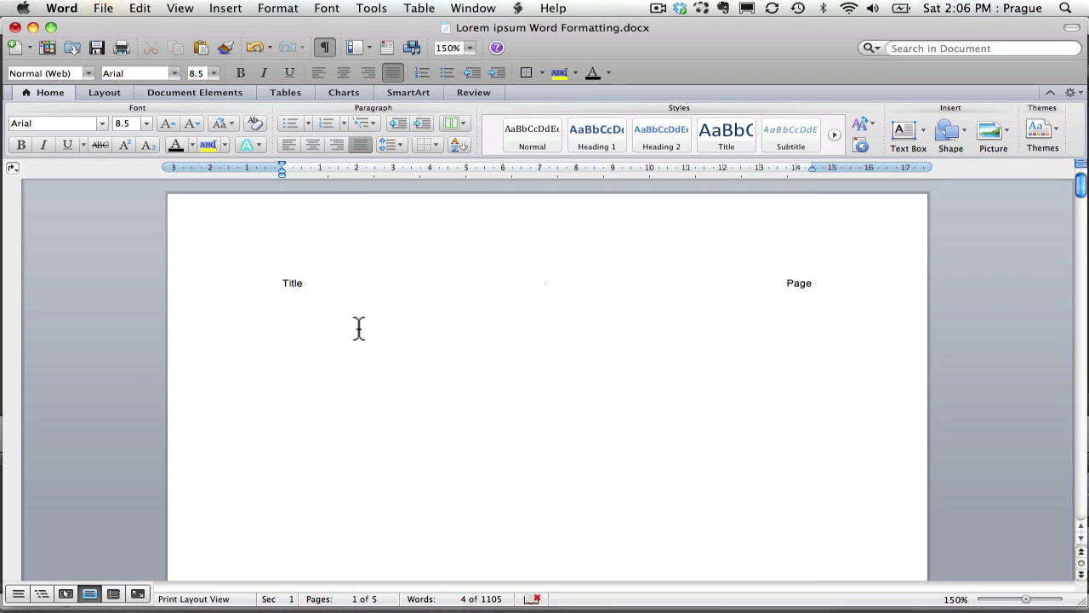
pyautogui.scroll(-5, 358, 328)
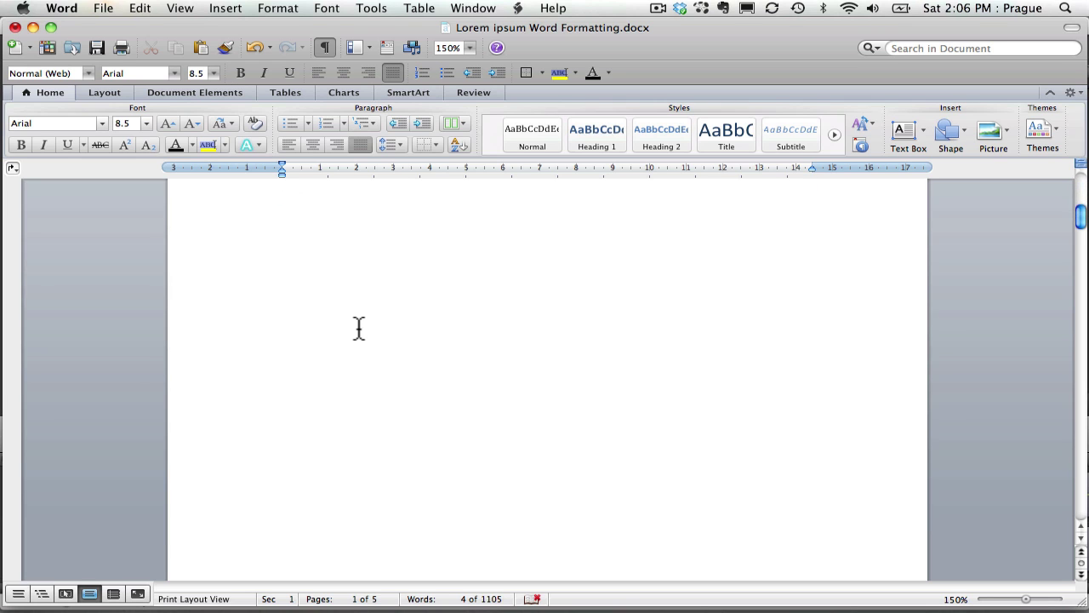
pyautogui.scroll(-5, 359, 328)
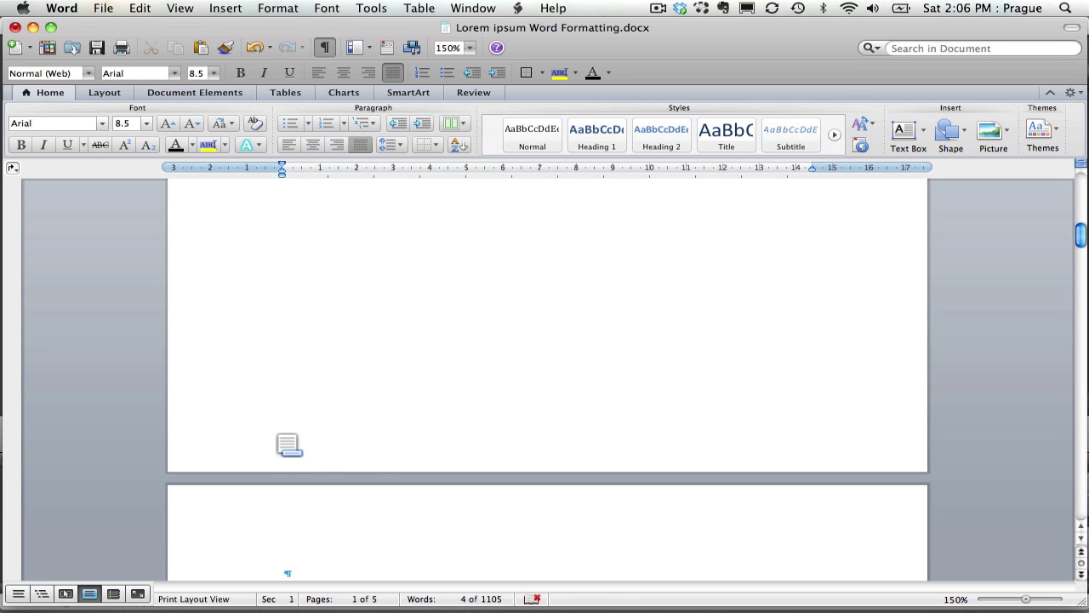
pyautogui.doubleClick(280, 438)
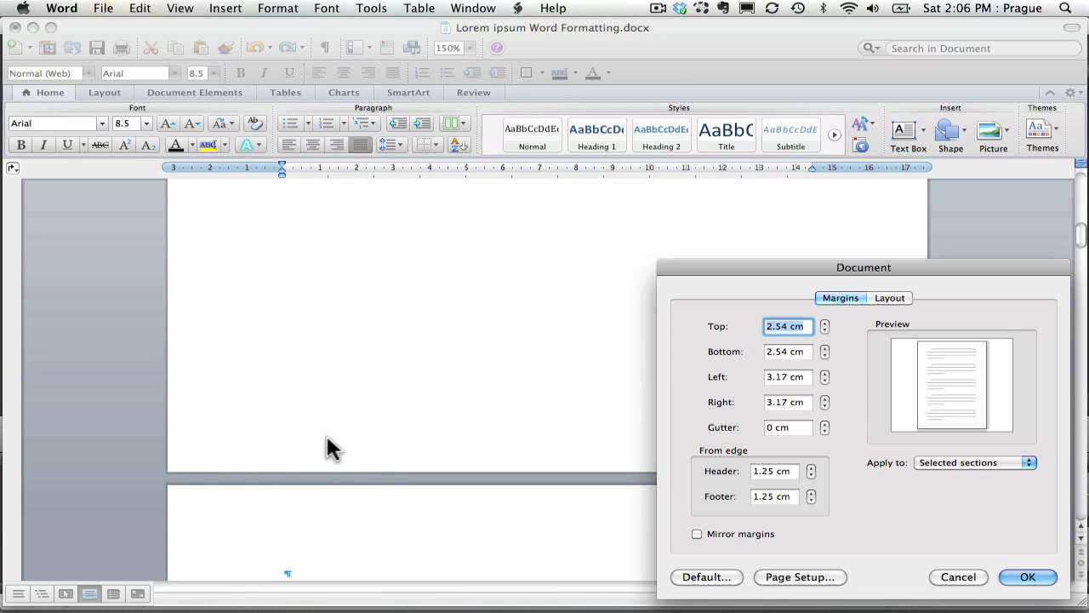
pyautogui.click(979, 579)
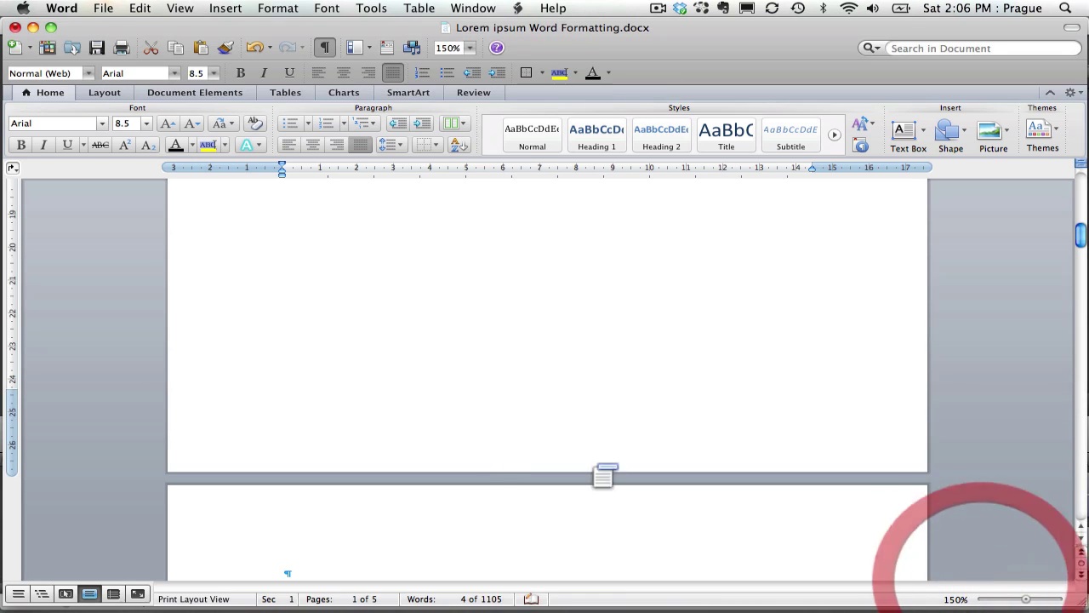
pyautogui.doubleClick(431, 449)
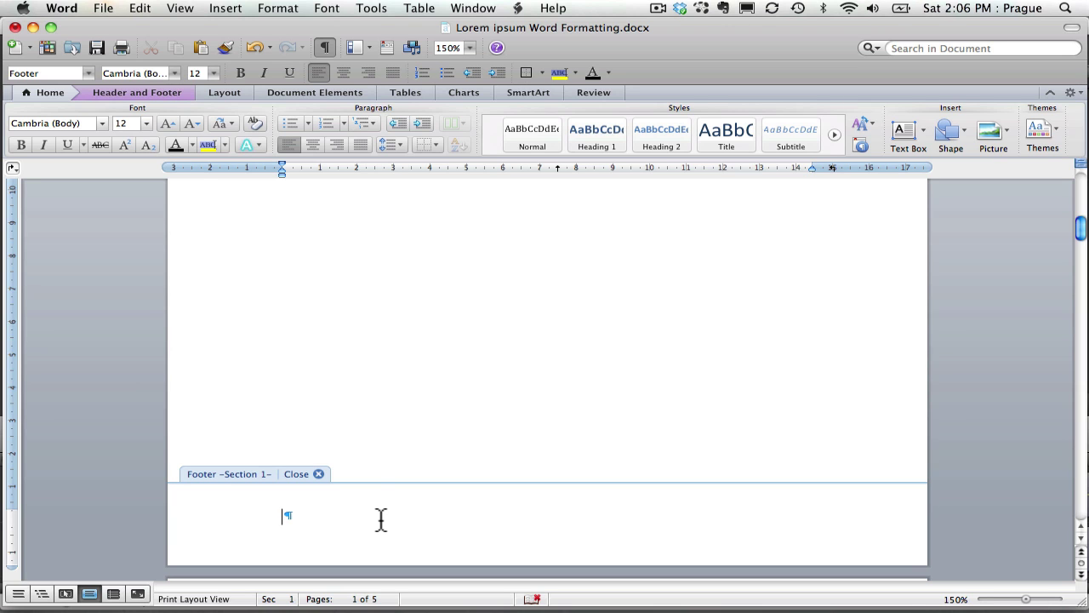
# - Turn off Link to Previous for the Section 2 and Section 3 footers
pyautogui.click(182, 91)
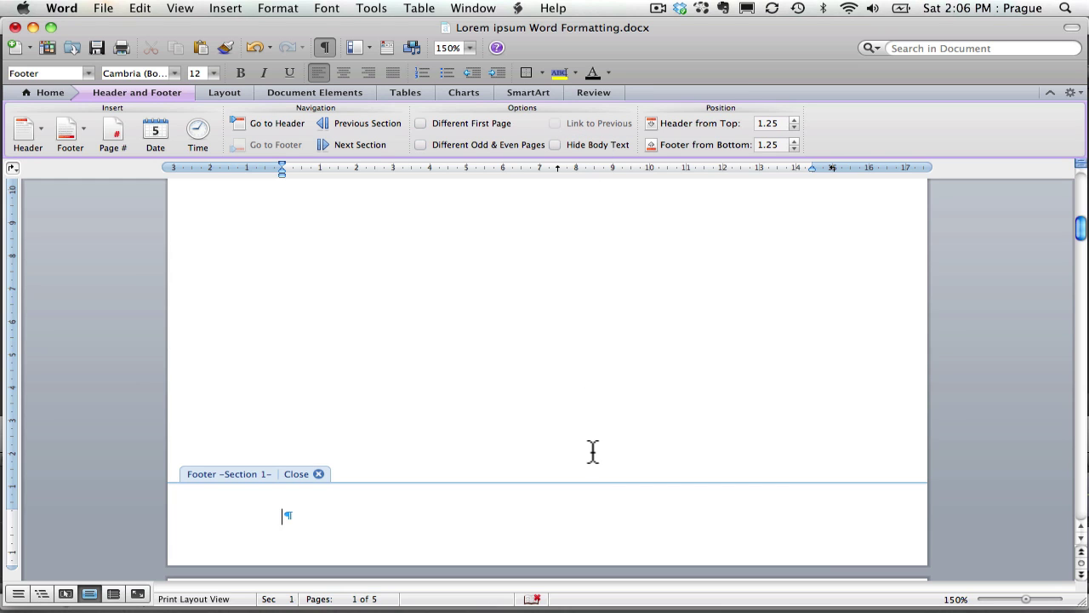
pyautogui.scroll(-5, 593, 452)
pyautogui.scroll(-10, 593, 452)
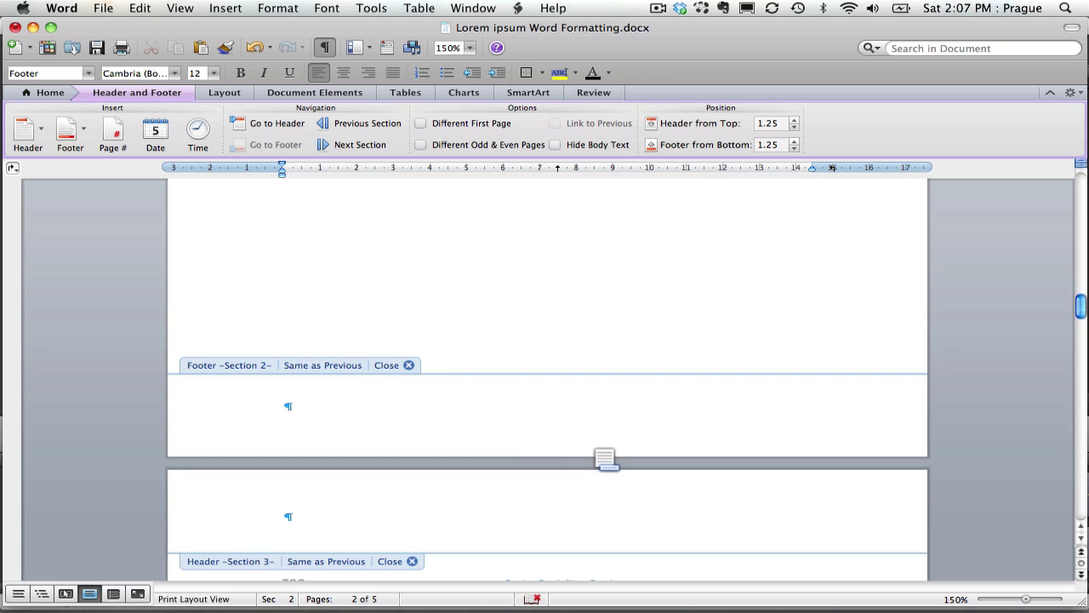
pyautogui.click(311, 414)
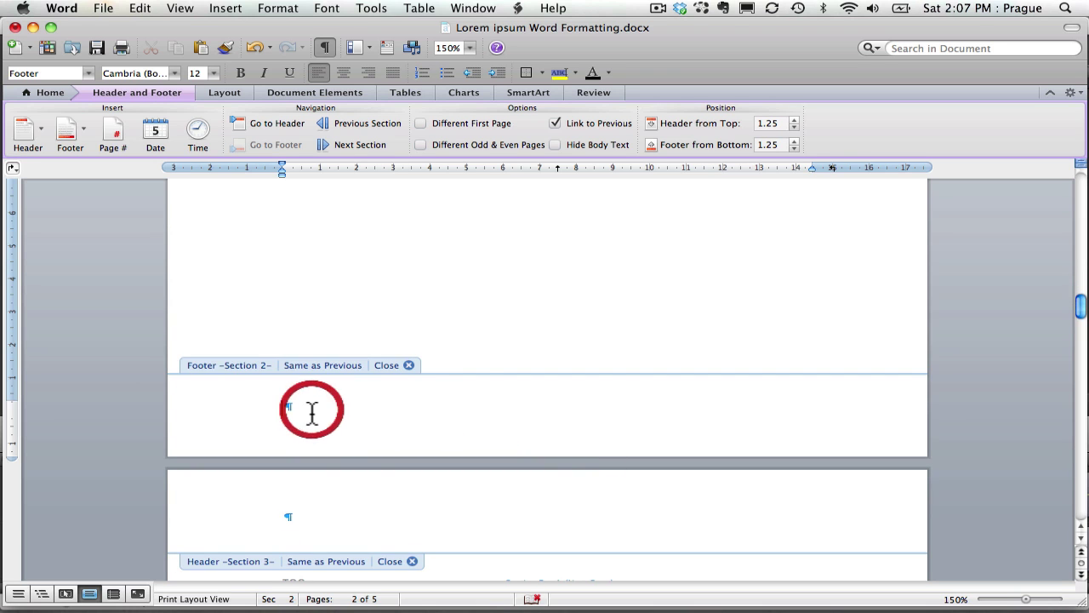
pyautogui.click(556, 124)
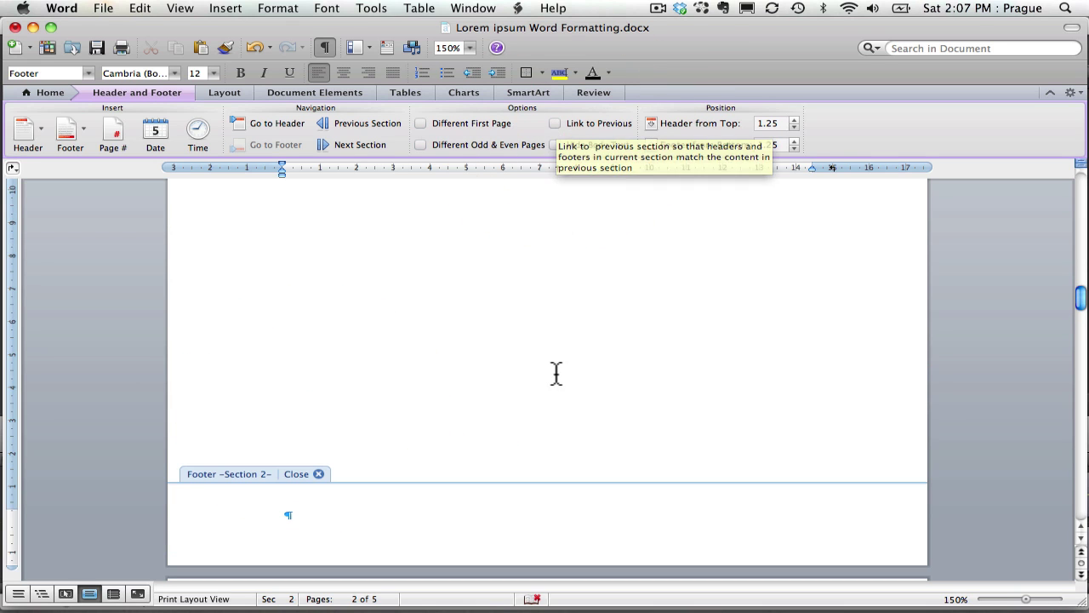
pyautogui.scroll(-8, 555, 373)
pyautogui.scroll(-5, 556, 373)
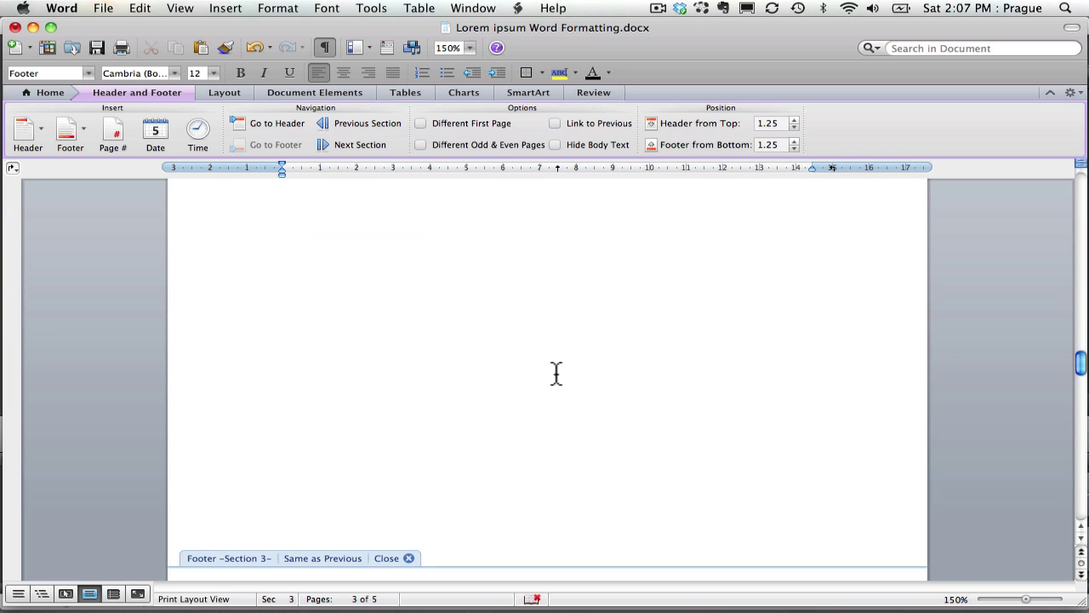
pyautogui.click(314, 474)
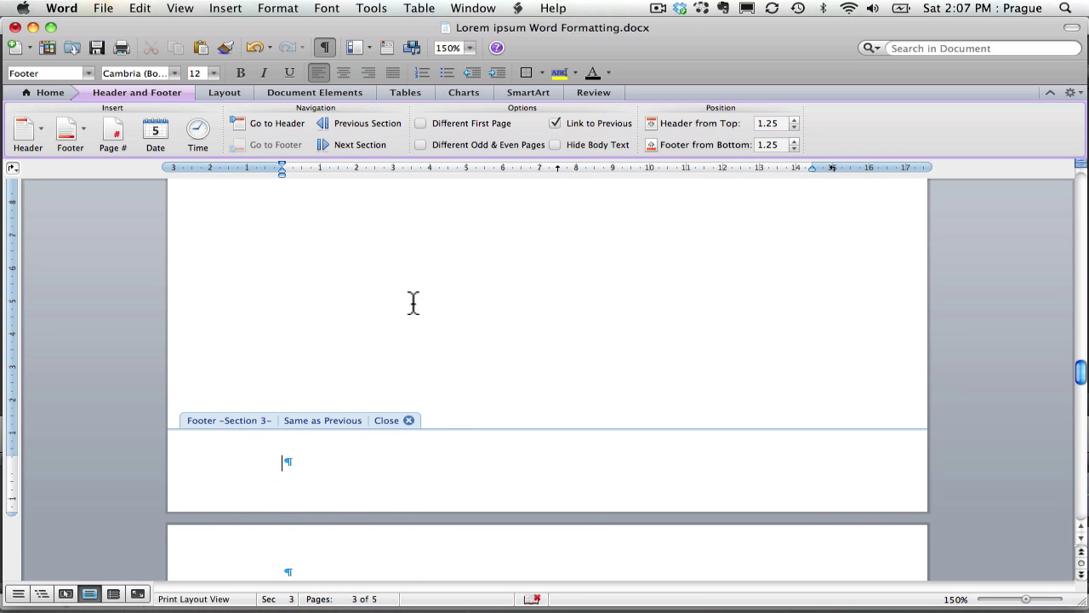
pyautogui.click(555, 124)
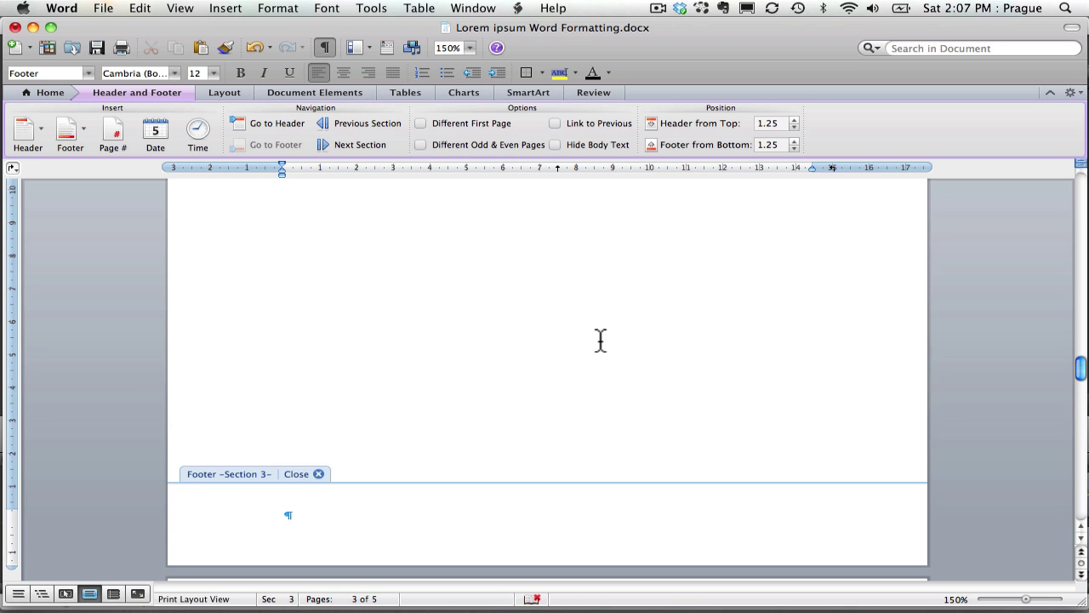
# - Turn off Link to Previous for the Section 4 footer where the essay begins
pyautogui.scroll(-8, 600, 341)
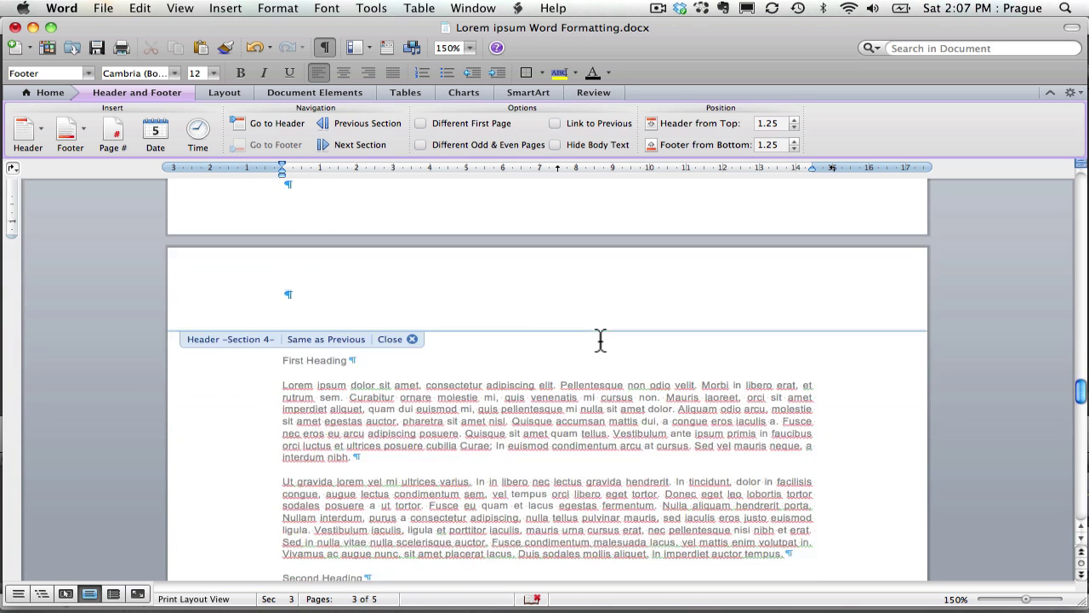
pyautogui.scroll(-8, 599, 340)
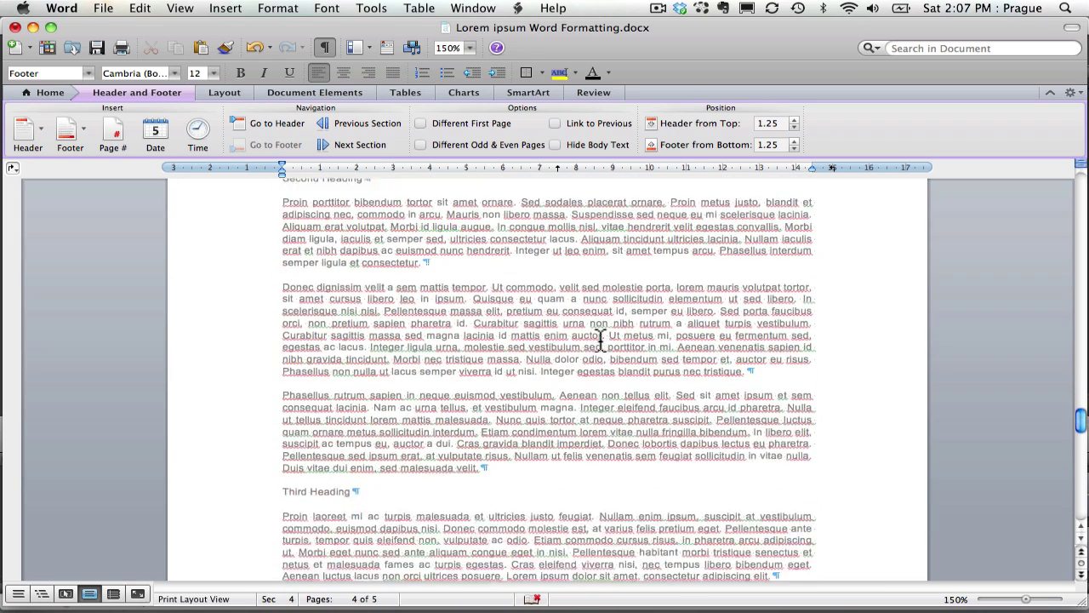
pyautogui.scroll(-6, 600, 340)
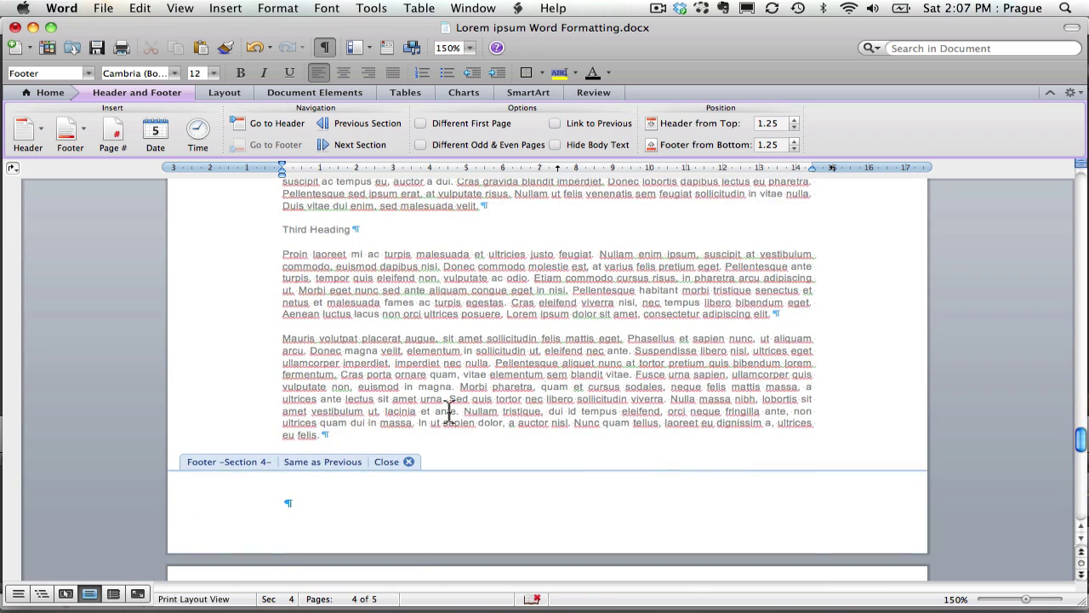
pyautogui.click(313, 508)
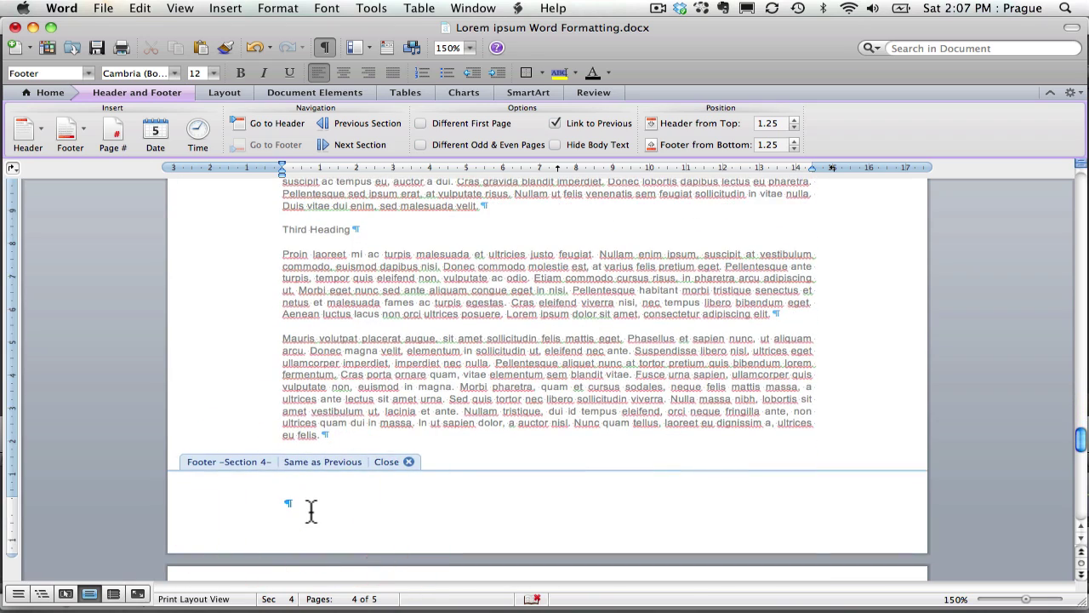
pyautogui.click(557, 124)
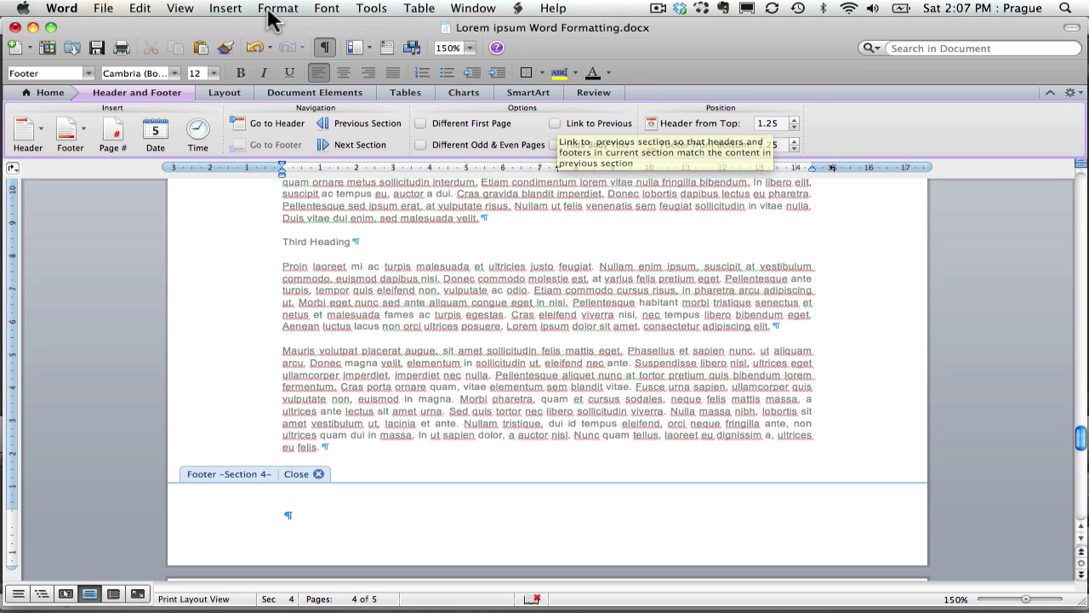
# - Insert right-aligned 1, 2, 3 page numbers in the Section 4 footer, starting at 4
pyautogui.click(228, 9)
pyautogui.click(243, 42)
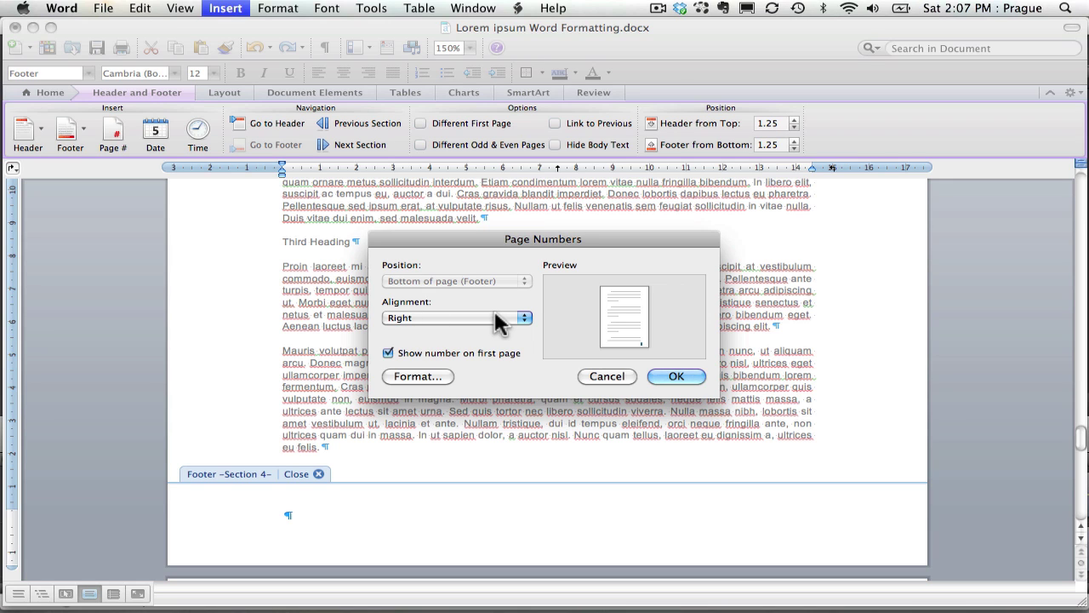
pyautogui.click(438, 376)
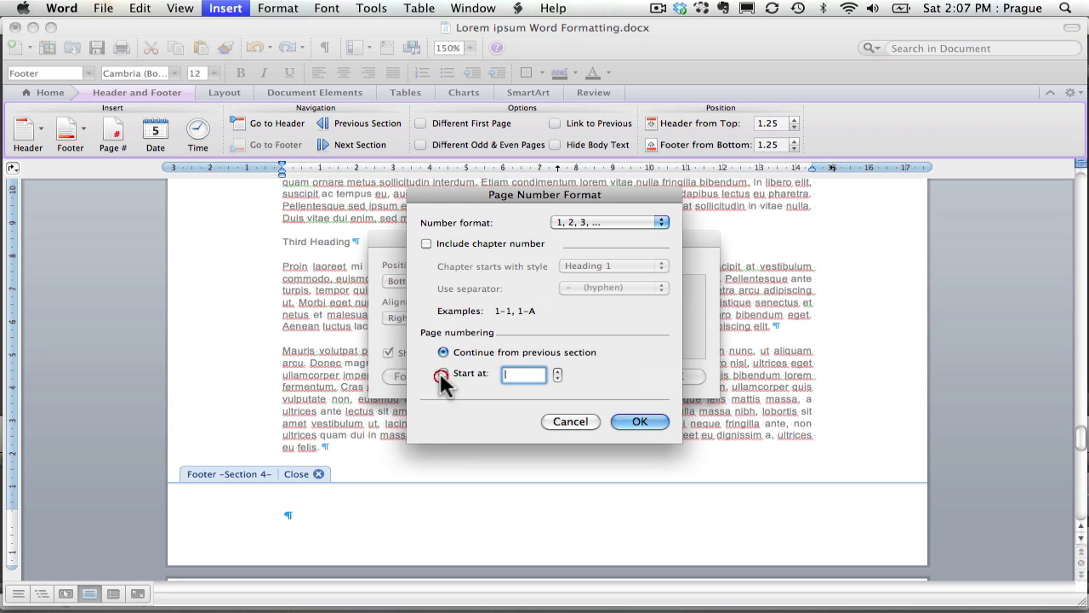
pyautogui.click(588, 220)
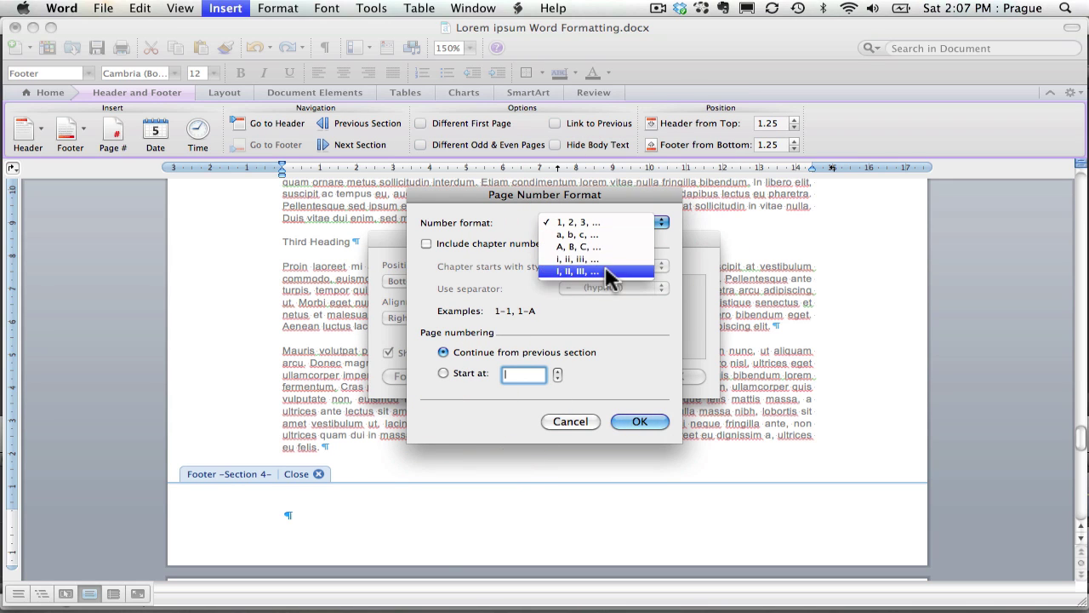
pyautogui.click(606, 221)
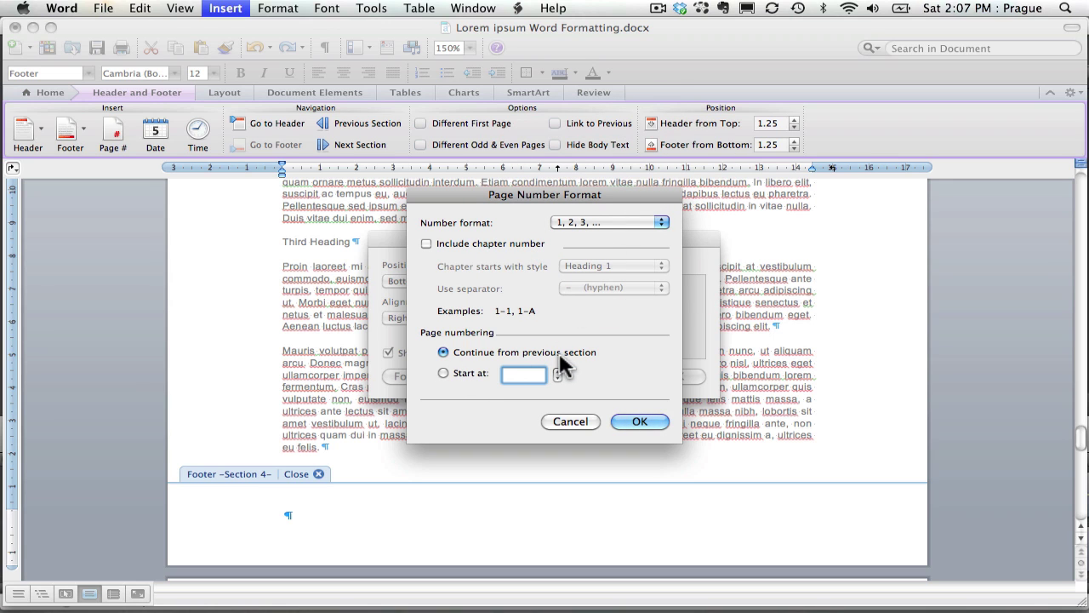
pyautogui.click(442, 372)
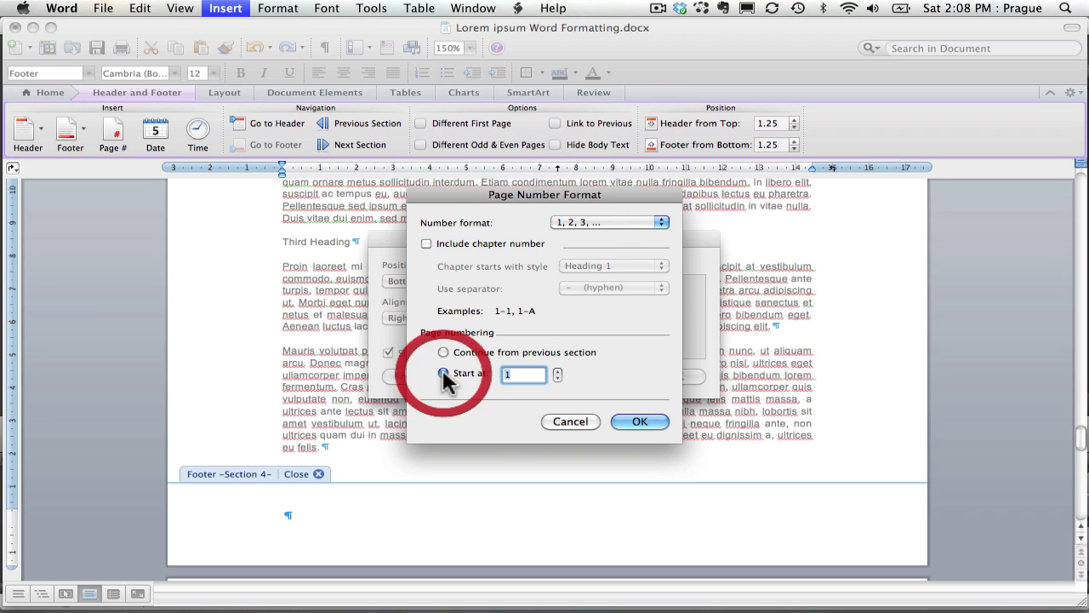
pyautogui.write('4')
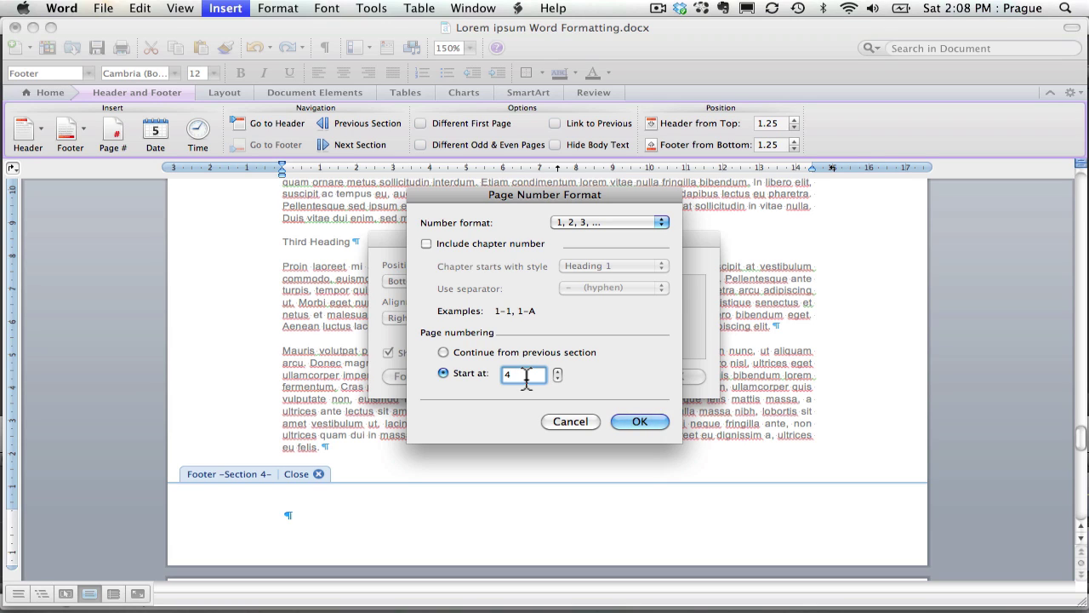
pyautogui.press('BackSpace')
pyautogui.write('1')
pyautogui.press('BackSpace')
pyautogui.write('4')
pyautogui.click(631, 422)
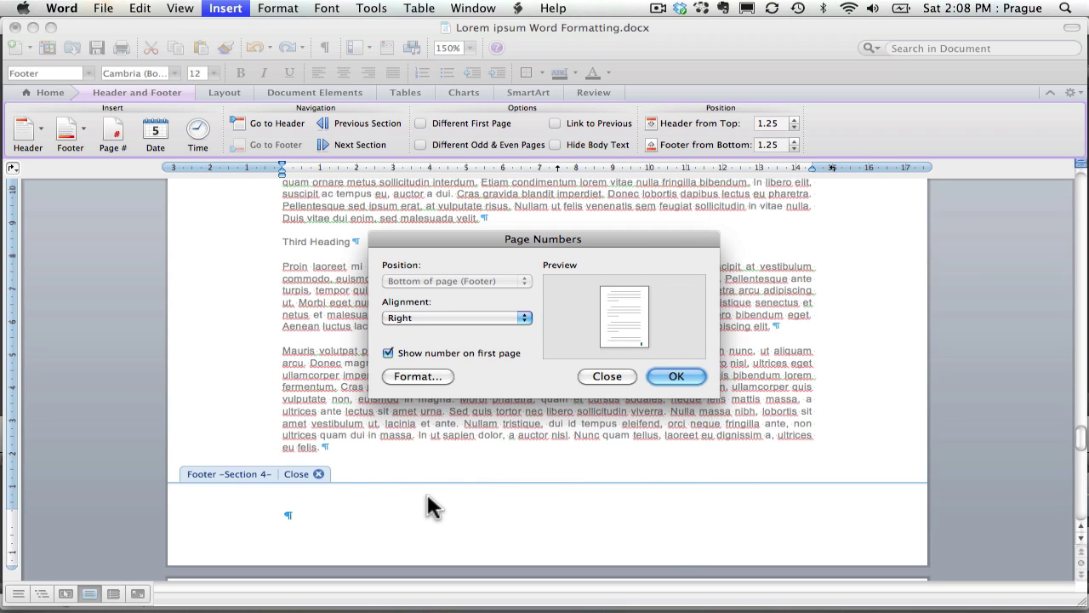
pyautogui.click(685, 377)
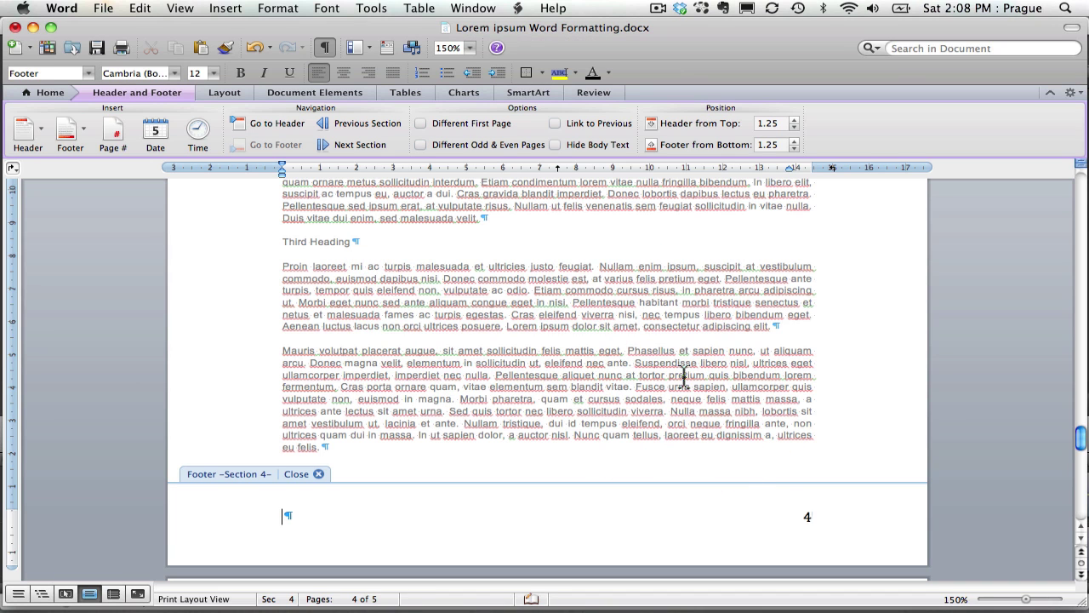
pyautogui.scroll(-10, 829, 519)
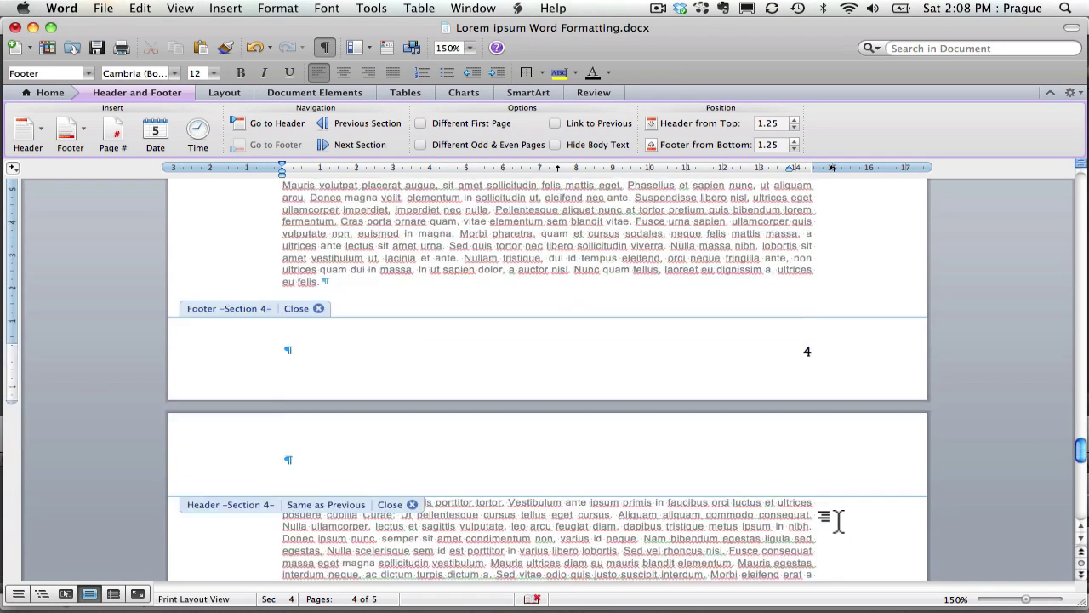
pyautogui.scroll(-10, 838, 519)
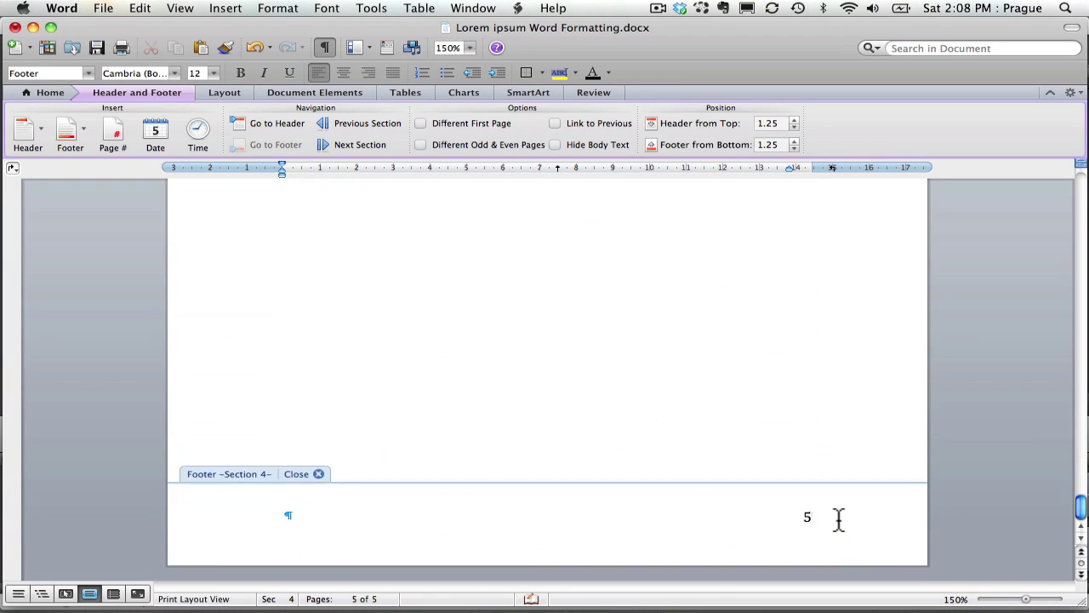
pyautogui.scroll(20, 838, 519)
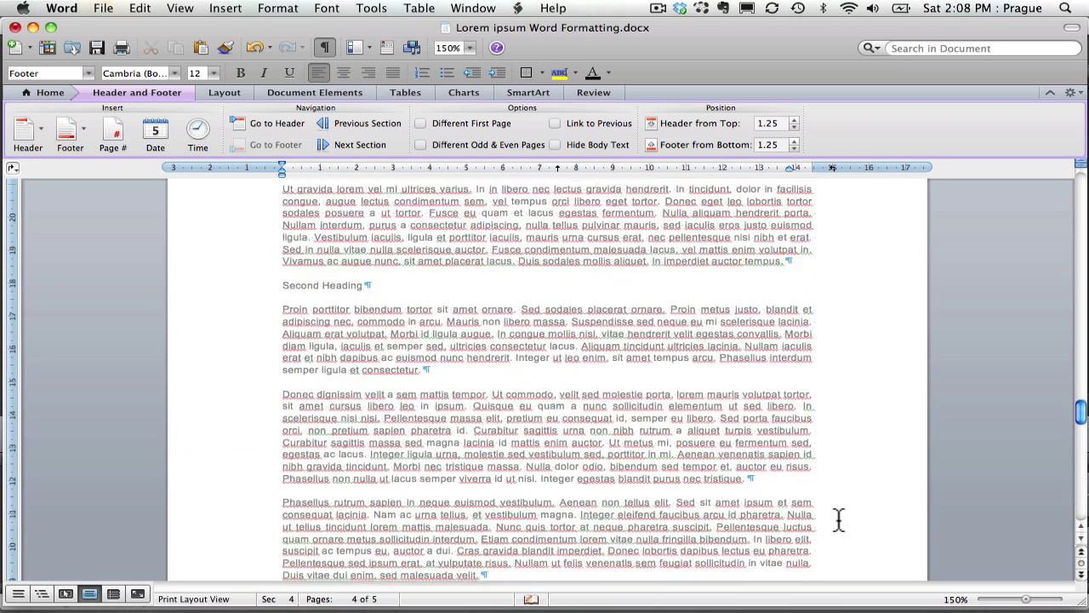
pyautogui.scroll(20, 838, 519)
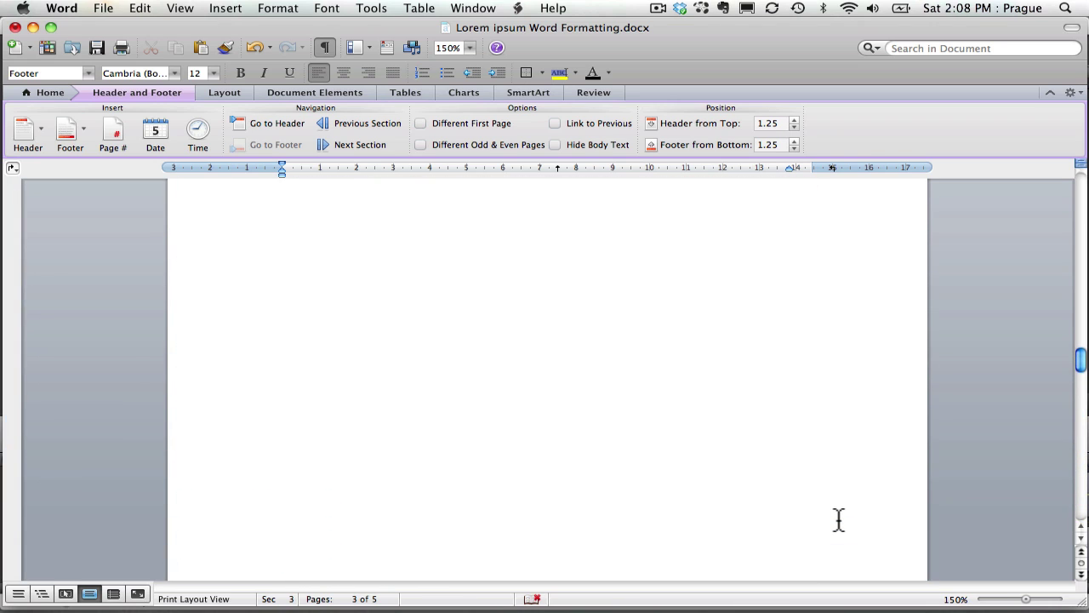
pyautogui.scroll(20, 838, 519)
pyautogui.scroll(20, 838, 519)
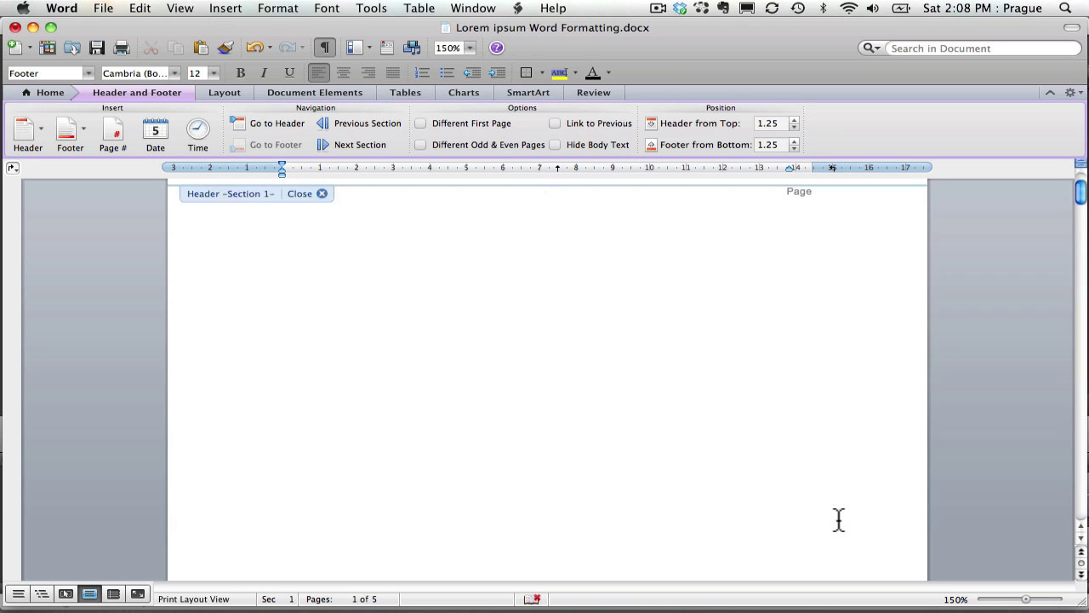